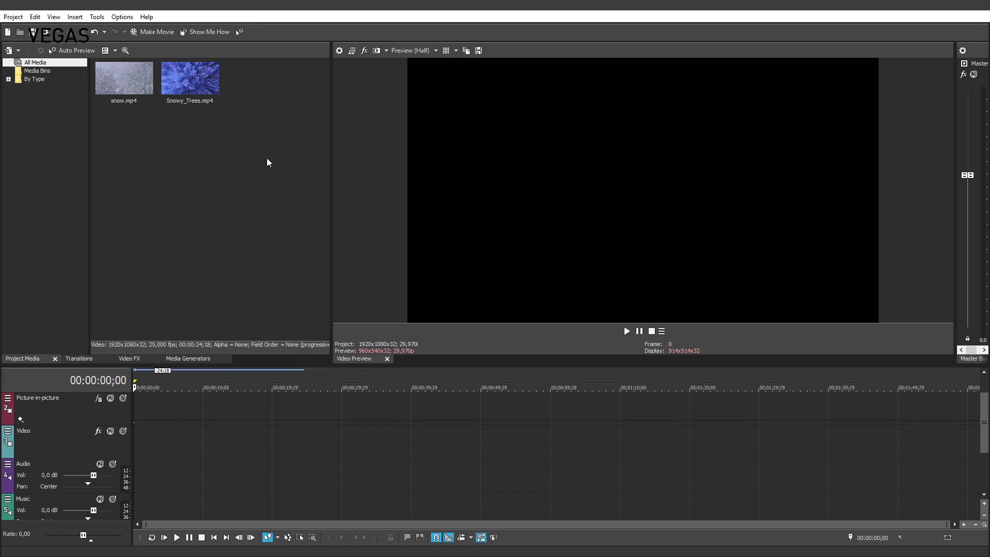
- Duplicate the Video track, creating an empty 'Copy of Video' track directly below it
{"action": "left_click", "coordinate": [64, 444]}
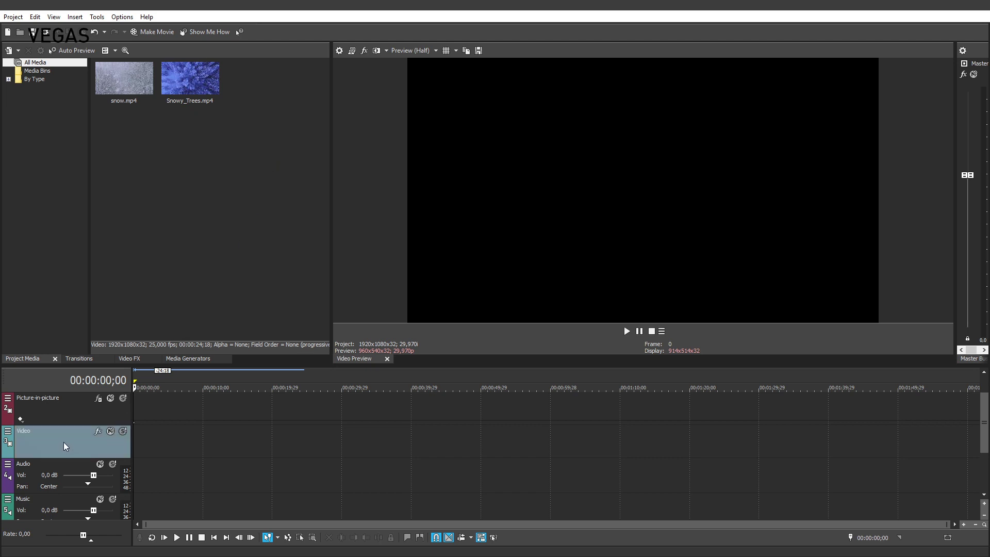
{"action": "right_click", "coordinate": [63, 441]}
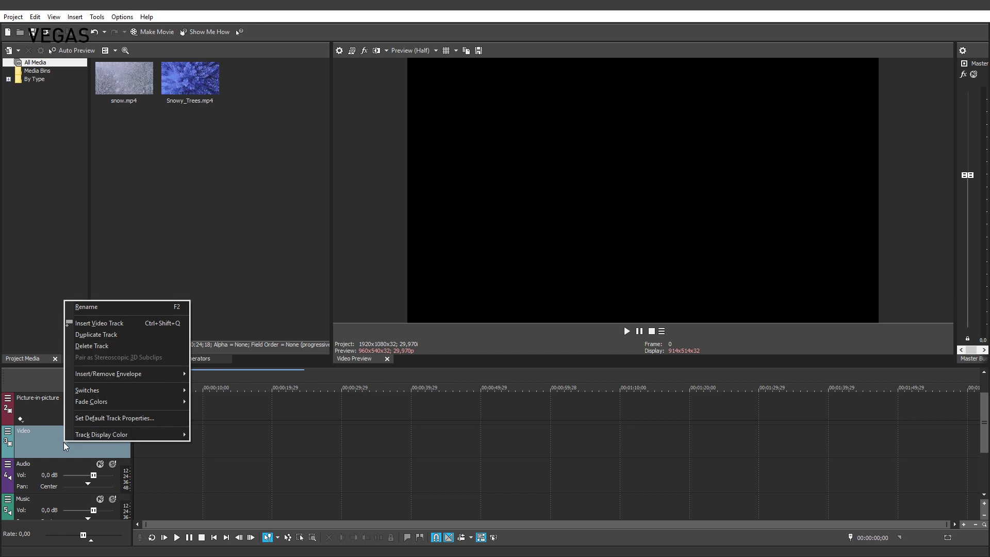
{"action": "left_click", "coordinate": [97, 336]}
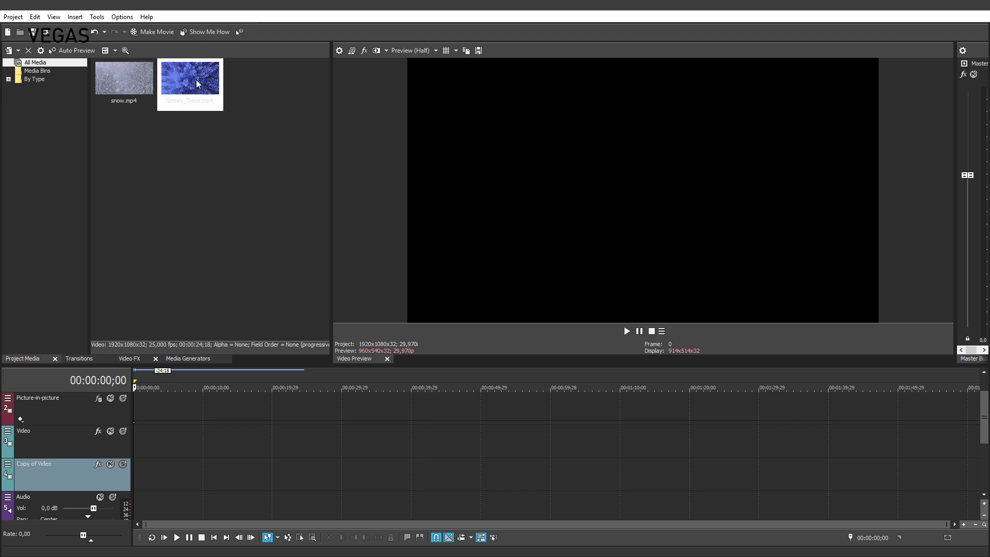
- Place Snowy_Trees.mp4 on the Video track and snow.mp4 on Copy of Video, then play them
{"action": "left_click_drag", "start_coordinate": [196, 79], "coordinate": [135, 443]}
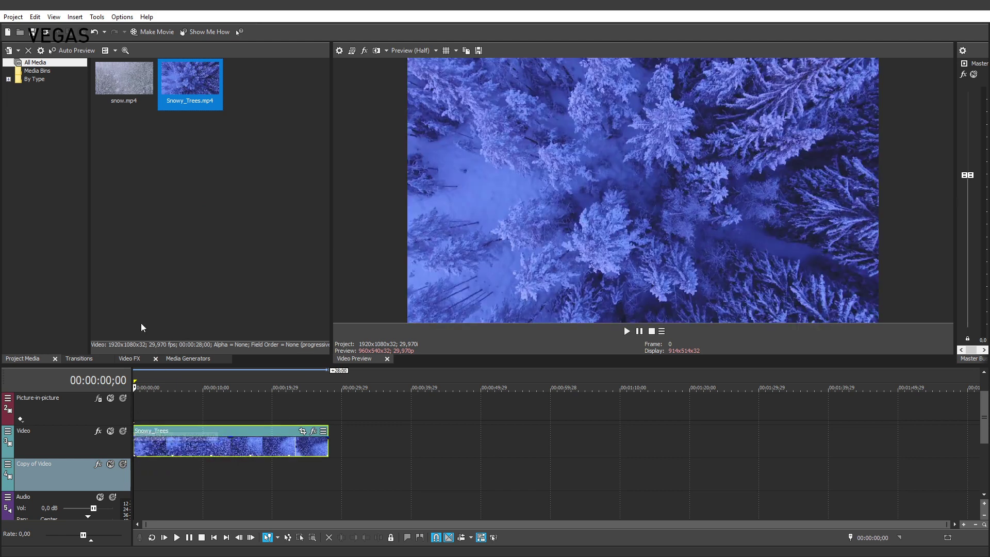
{"action": "left_click_drag", "start_coordinate": [114, 88], "coordinate": [138, 473]}
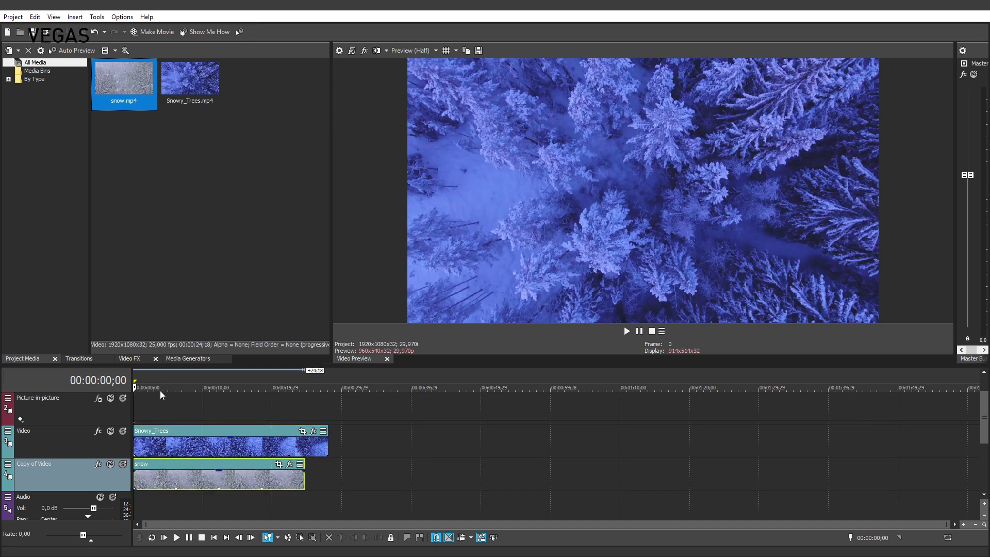
{"action": "left_click", "coordinate": [626, 331]}
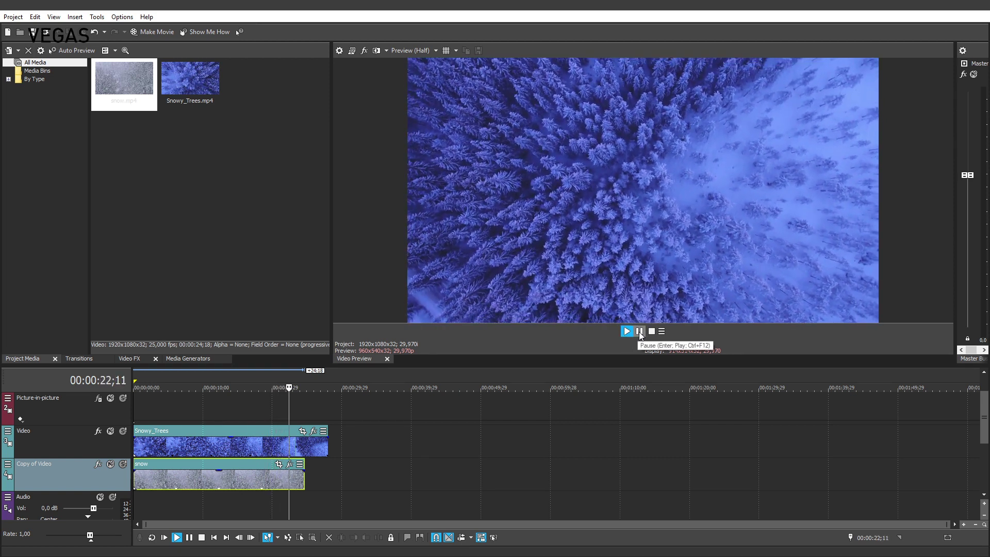
- Pause playback, move the playhead back to about 00:00:02;20, and select the Snowy_Trees event
{"action": "left_click", "coordinate": [639, 332]}
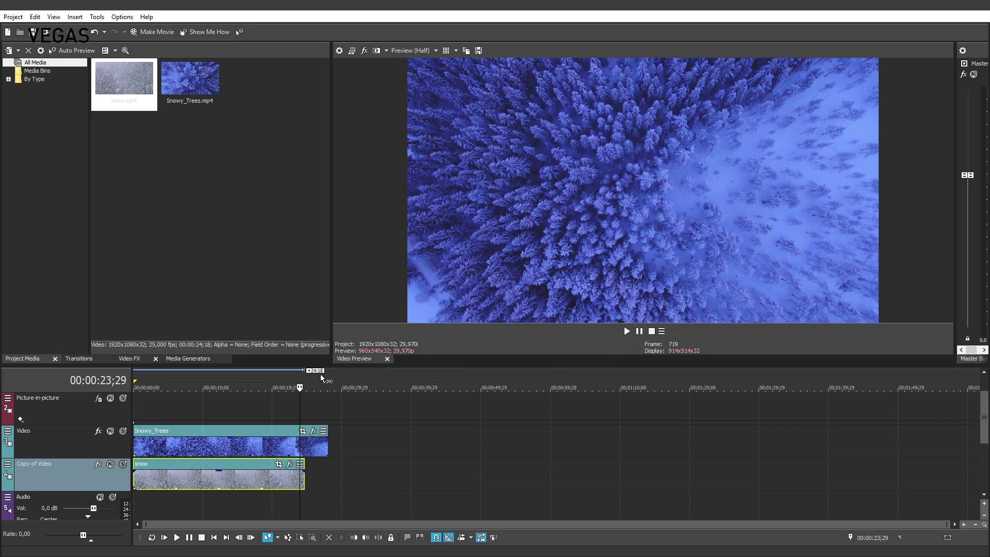
{"action": "left_click_drag", "start_coordinate": [300, 388], "coordinate": [152, 401]}
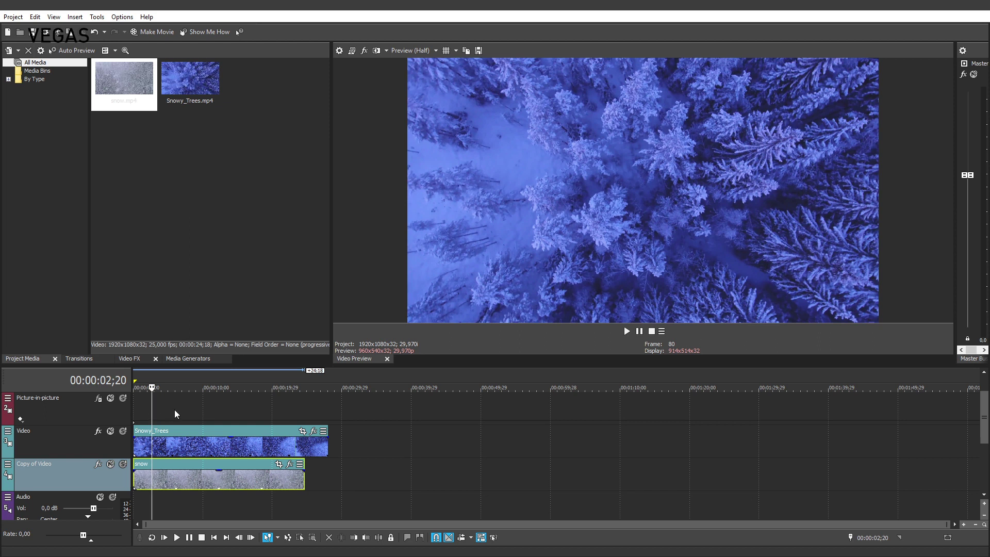
{"action": "left_click", "coordinate": [189, 441]}
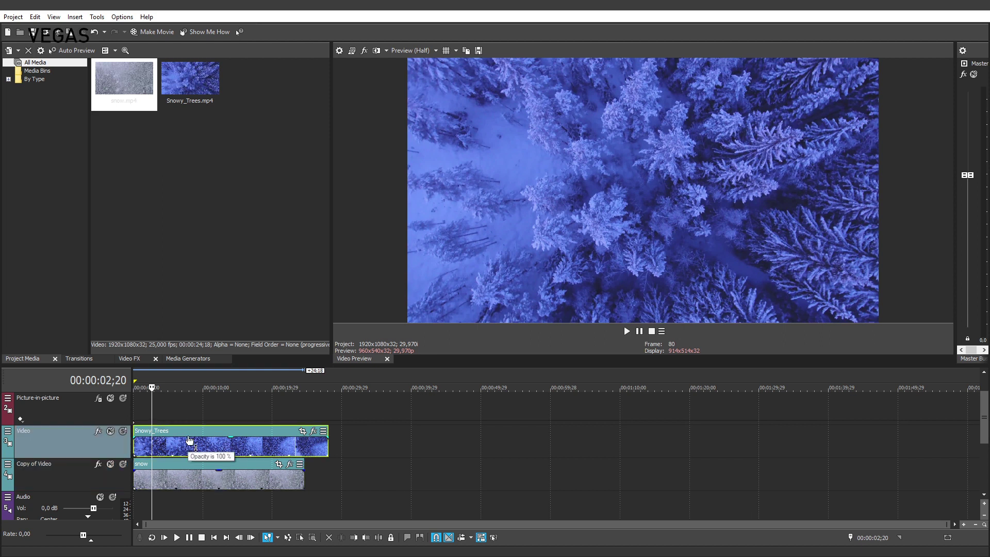
- Apply the VEGAS Crop 'Crop Right Half' preset to Snowy_Trees (X Crop 0.519) and preview it
{"action": "left_click", "coordinate": [131, 359]}
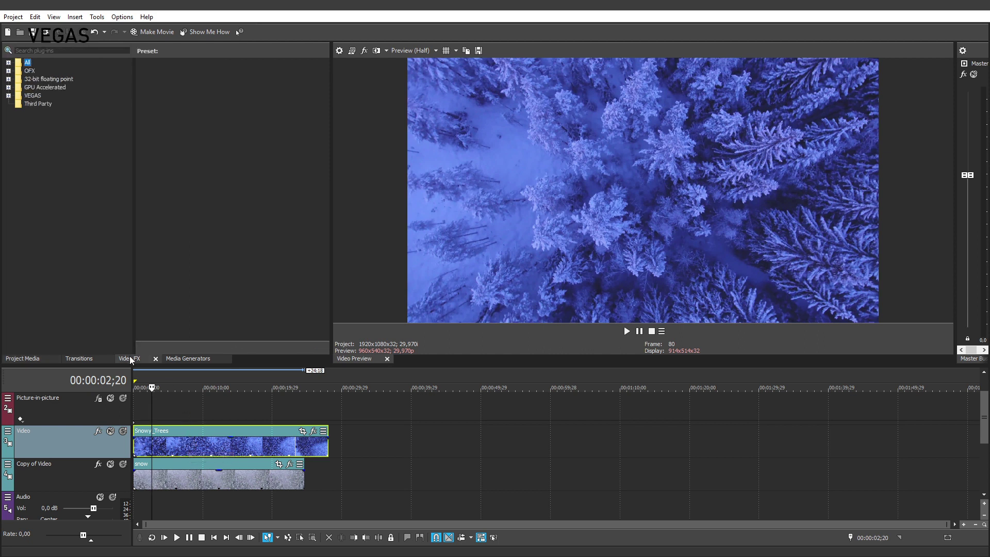
{"action": "left_click", "coordinate": [8, 62]}
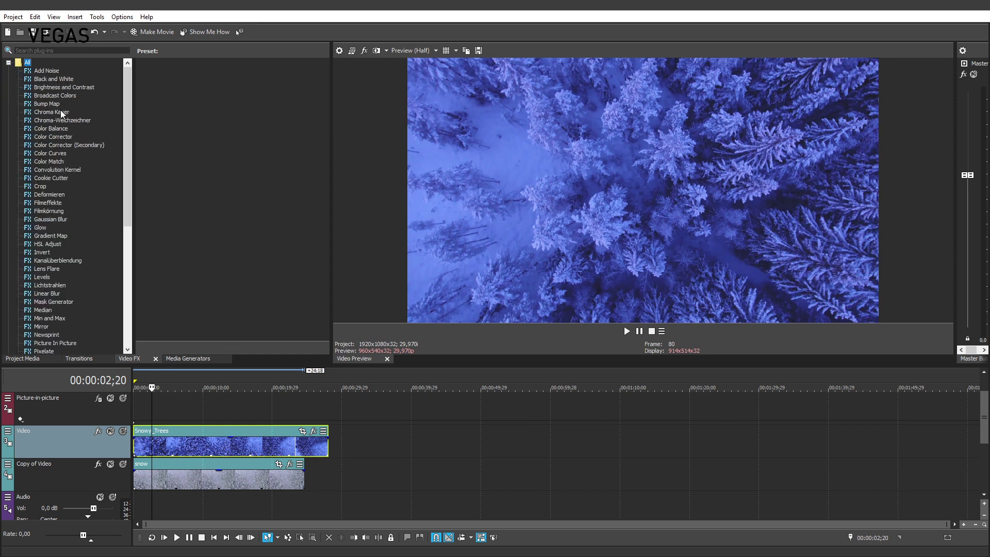
{"action": "left_click", "coordinate": [39, 185]}
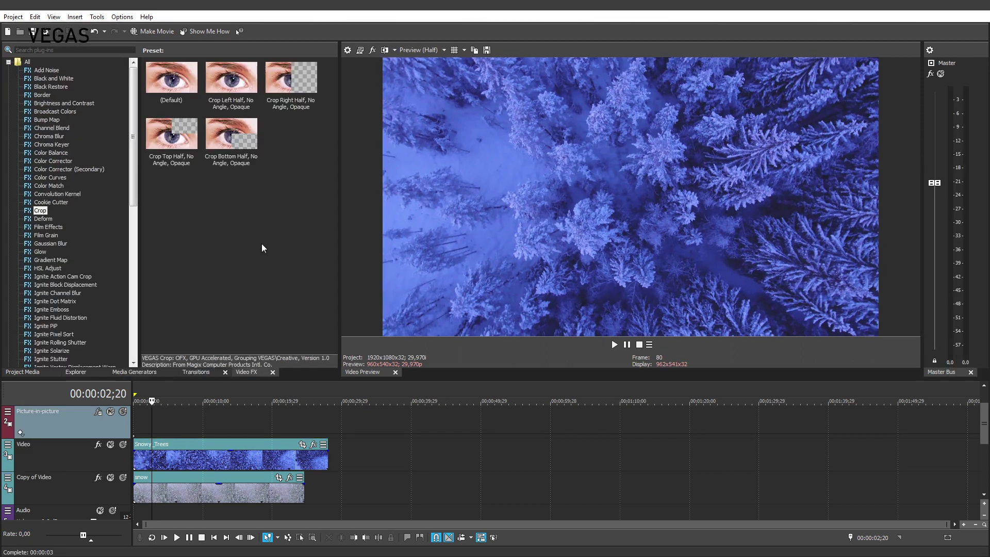
{"action": "left_click_drag", "start_coordinate": [289, 87], "coordinate": [206, 456]}
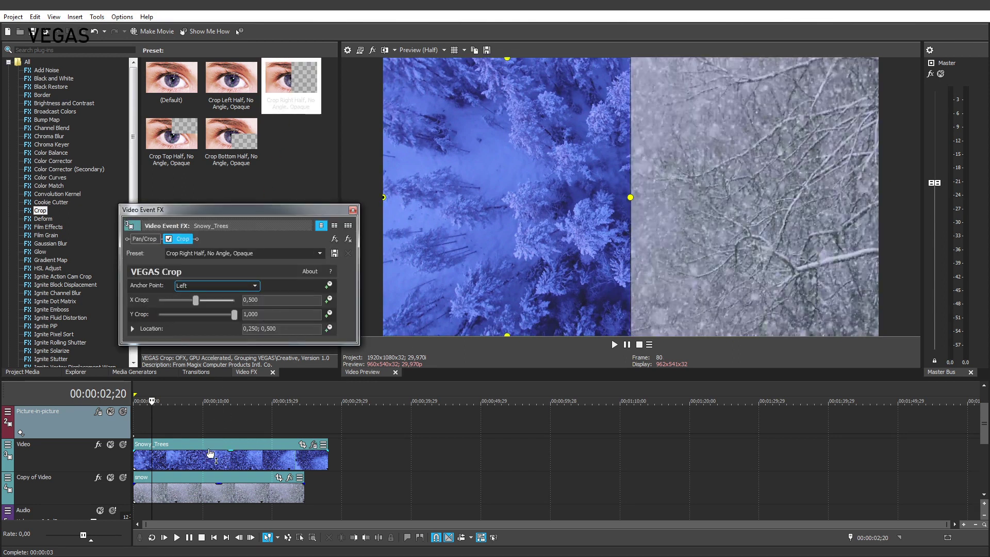
{"action": "left_click", "coordinate": [613, 344]}
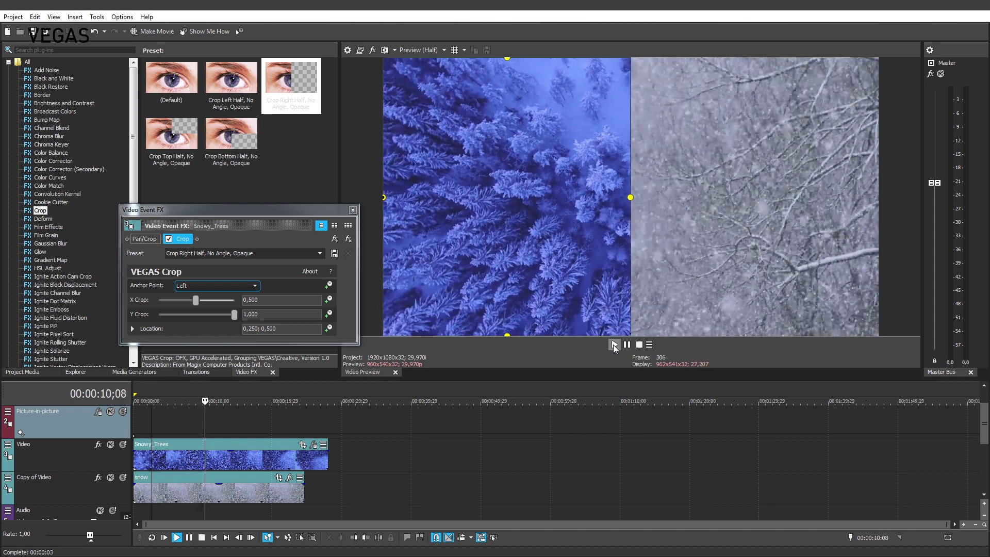
{"action": "left_click", "coordinate": [627, 345]}
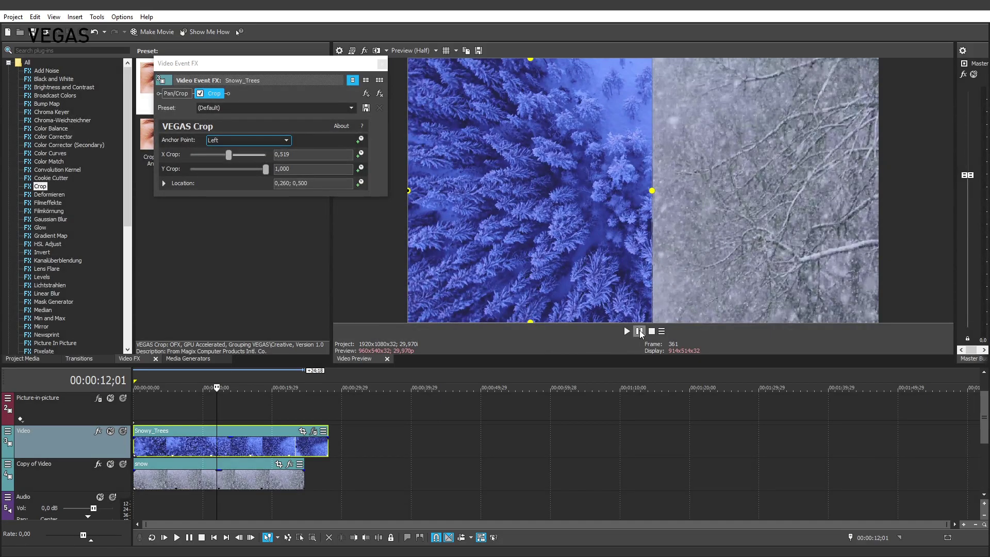
- Switch the crop to the Crop Top Half preset (X Crop 1.000, Y Crop 0.500), pausing at 00:00:25;03
{"action": "left_click", "coordinate": [352, 108]}
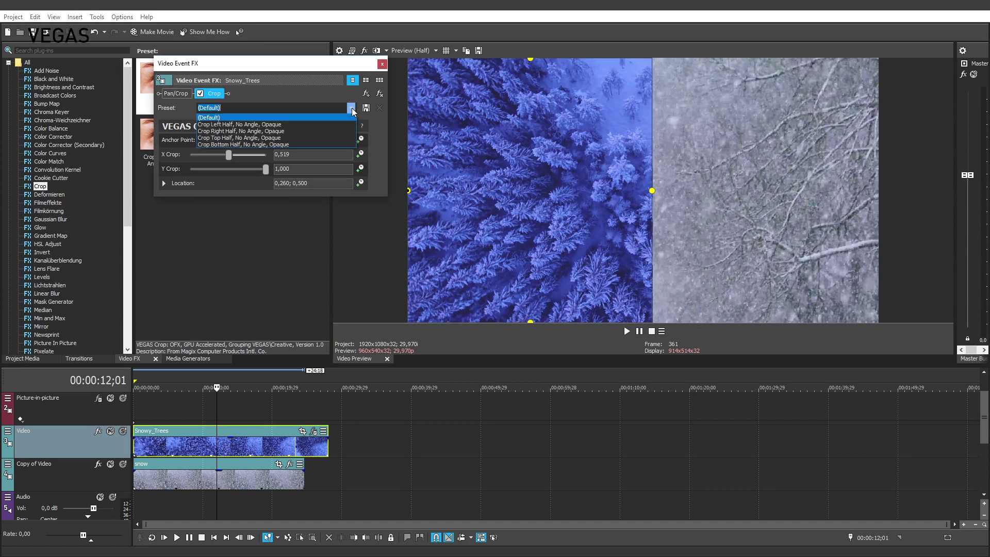
{"action": "left_click", "coordinate": [336, 138]}
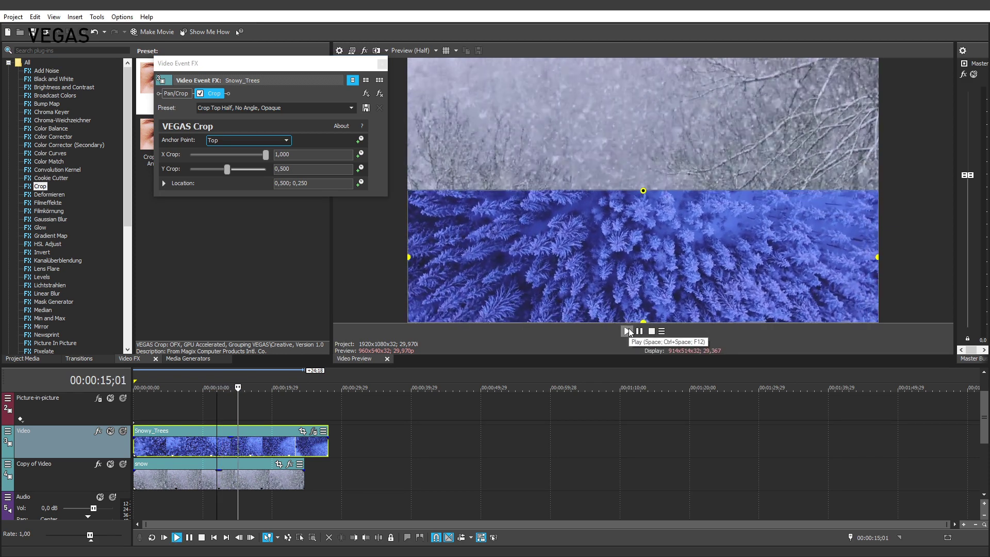
{"action": "left_click", "coordinate": [640, 332]}
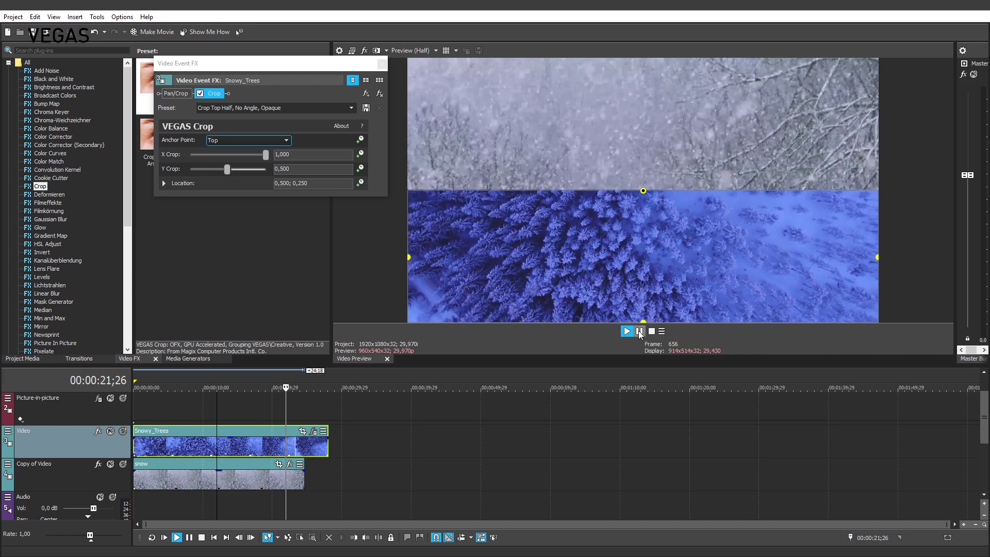
{"action": "left_click", "coordinate": [639, 331]}
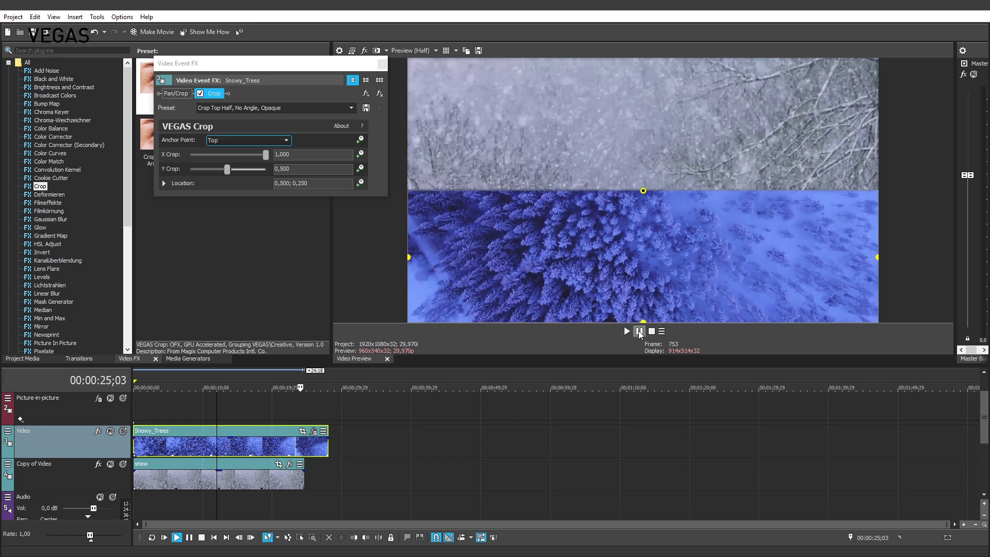
- Rewind to about 16 seconds, trim the trees image from both sides and shift it upper right
{"action": "left_click_drag", "start_coordinate": [305, 386], "coordinate": [248, 387]}
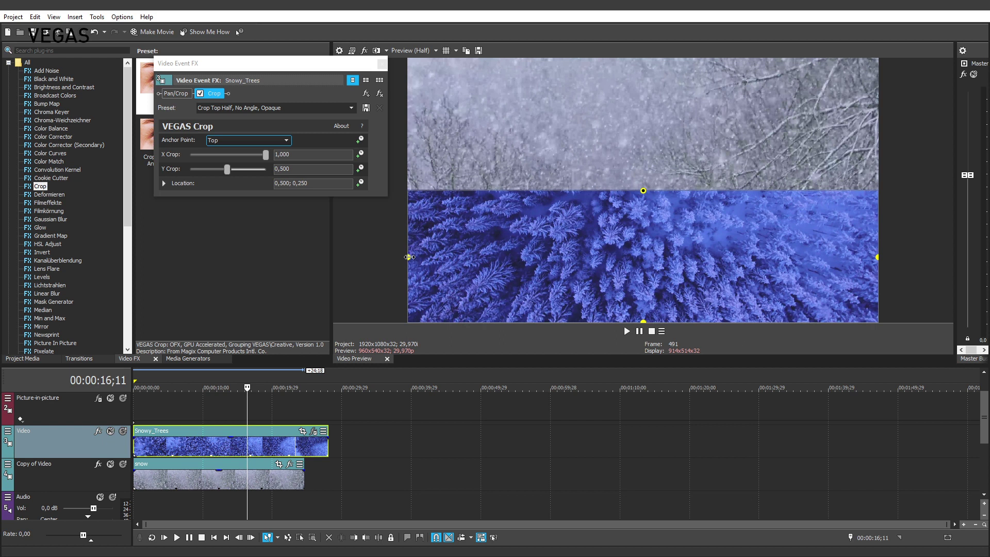
{"action": "left_click_drag", "start_coordinate": [410, 256], "coordinate": [516, 257]}
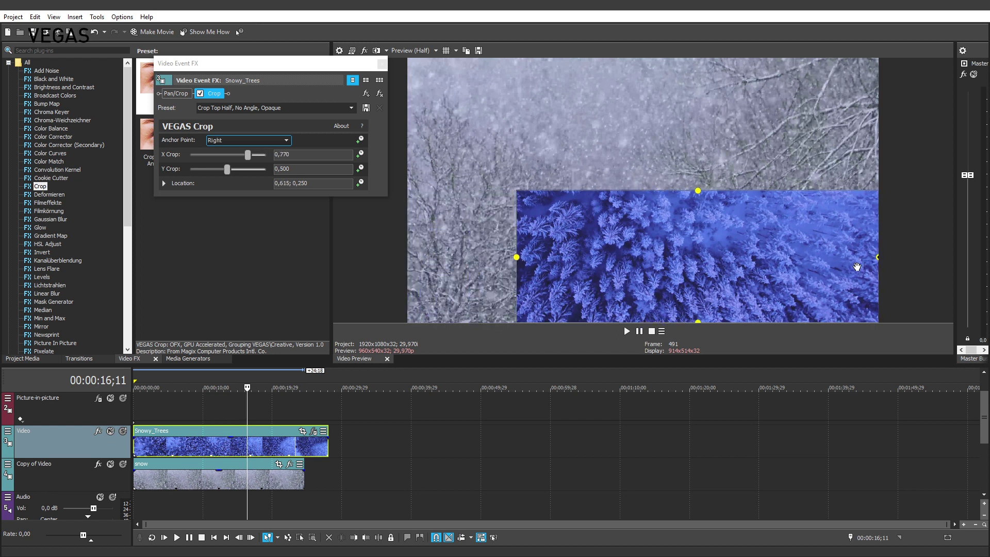
{"action": "left_click_drag", "start_coordinate": [879, 258], "coordinate": [748, 257]}
{"action": "left_click_drag", "start_coordinate": [643, 272], "coordinate": [778, 136]}
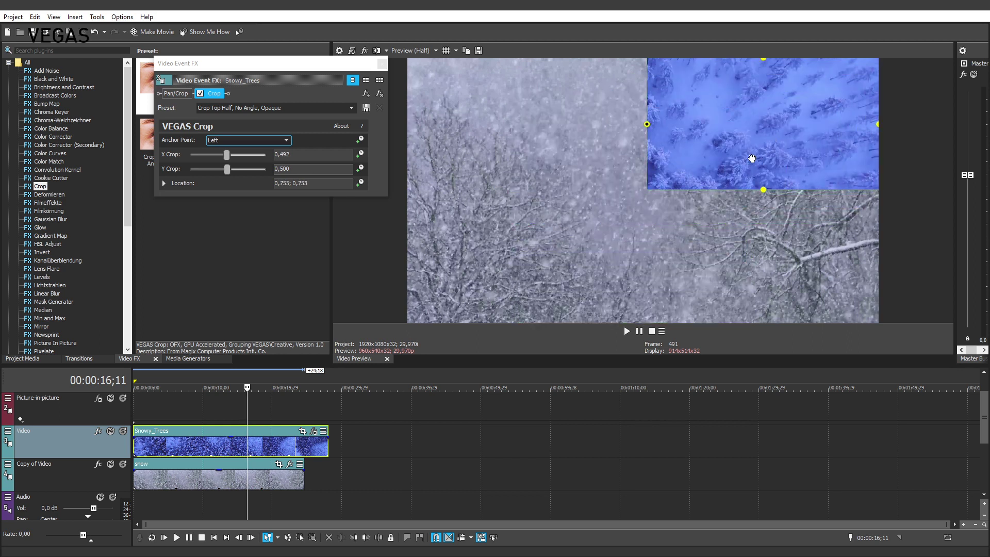
{"action": "left_click", "coordinate": [628, 332]}
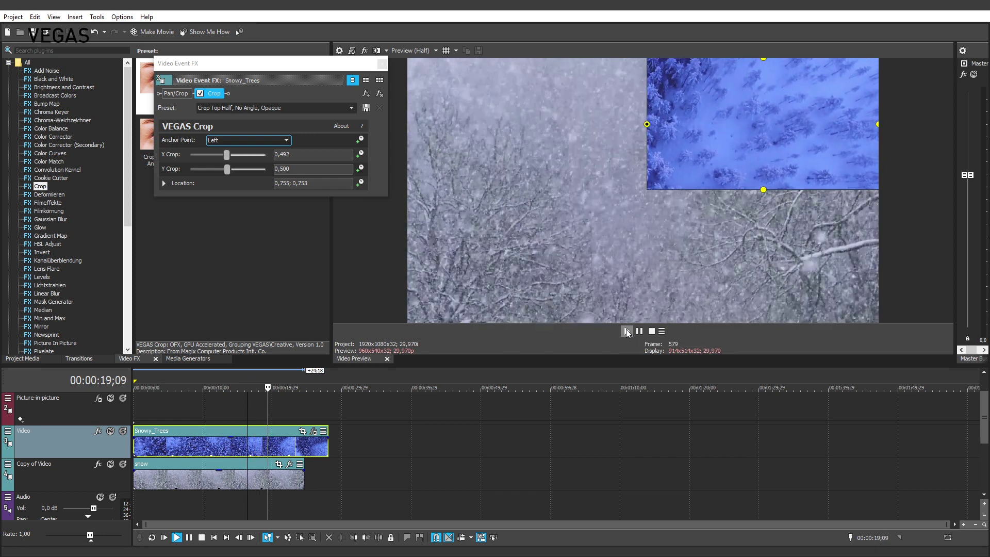
{"action": "left_click", "coordinate": [639, 332]}
- Recentre the cropped trees and re-trim its edges to X Crop 0.563 at Location 0.518; 0.504
{"action": "left_click_drag", "start_coordinate": [747, 119], "coordinate": [510, 187]}
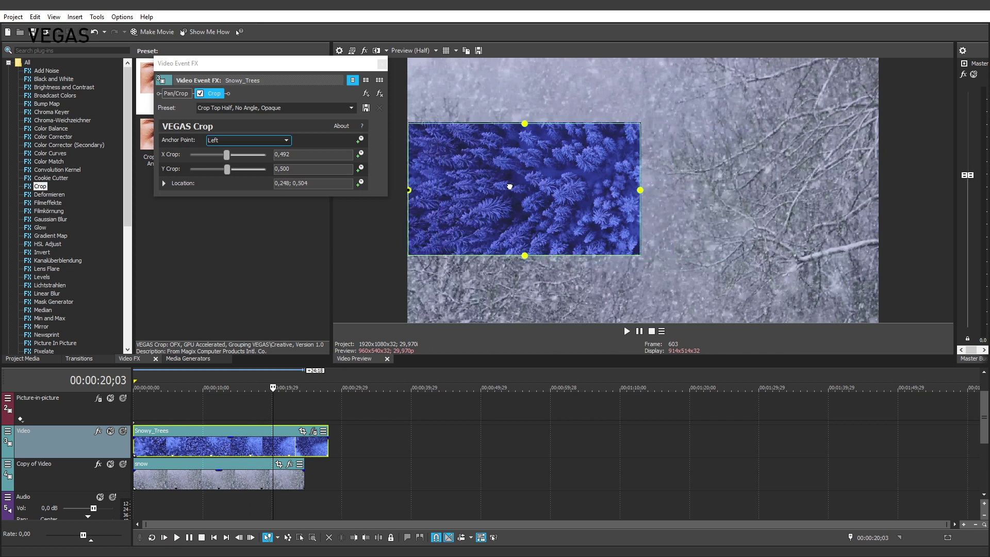
{"action": "left_click_drag", "start_coordinate": [640, 189], "coordinate": [896, 201]}
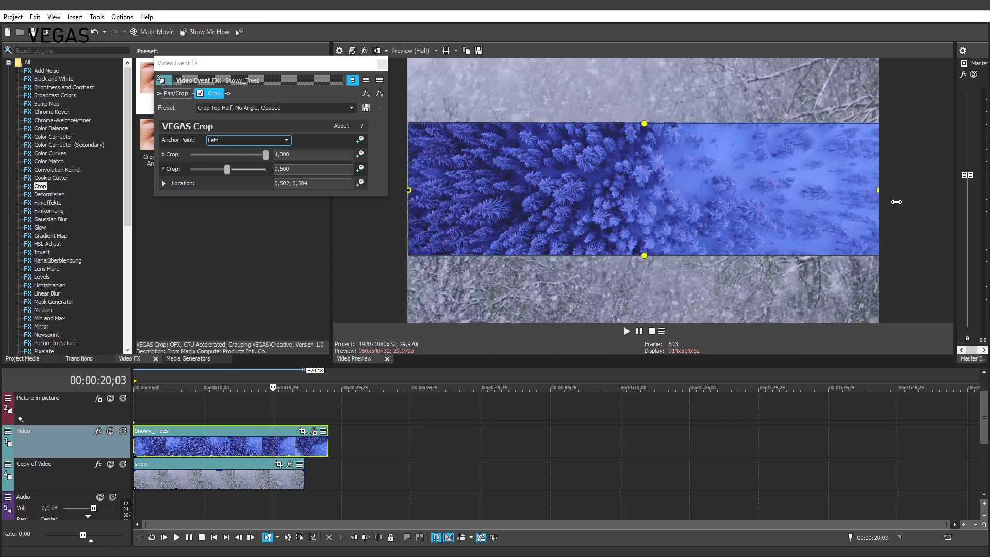
{"action": "left_click", "coordinate": [627, 331]}
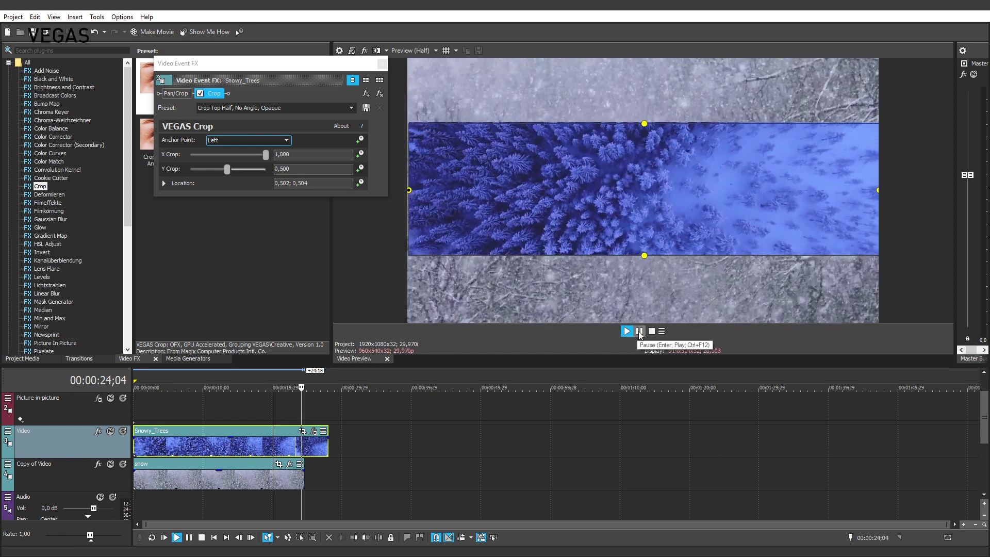
{"action": "left_click", "coordinate": [639, 332]}
{"action": "left_click_drag", "start_coordinate": [410, 192], "coordinate": [519, 190]}
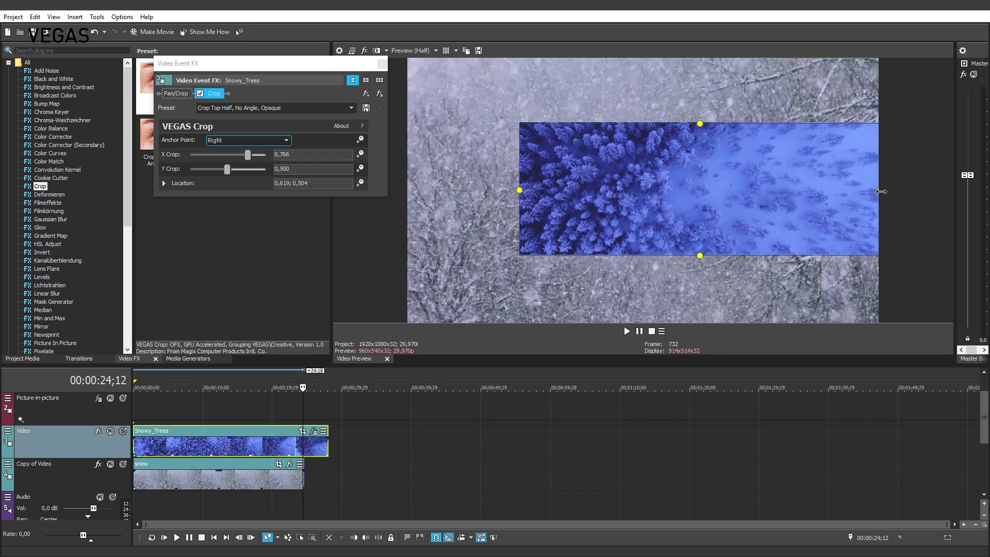
{"action": "left_click_drag", "start_coordinate": [878, 191], "coordinate": [784, 199]}
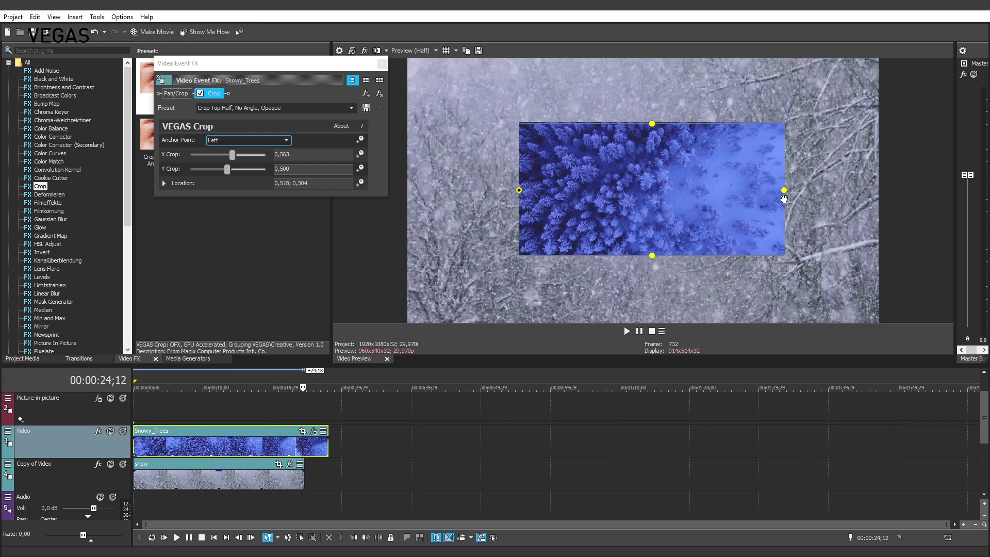
{"action": "left_click_drag", "start_coordinate": [349, 66], "coordinate": [348, 91]}
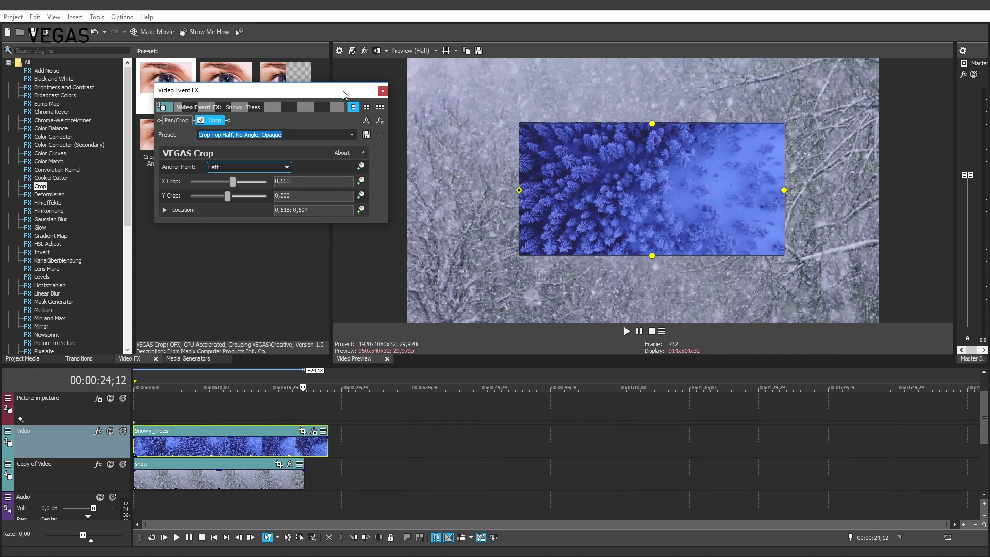
- Close the Video Event FX window and play the composite, stopping it with Space
{"action": "left_click", "coordinate": [382, 91]}
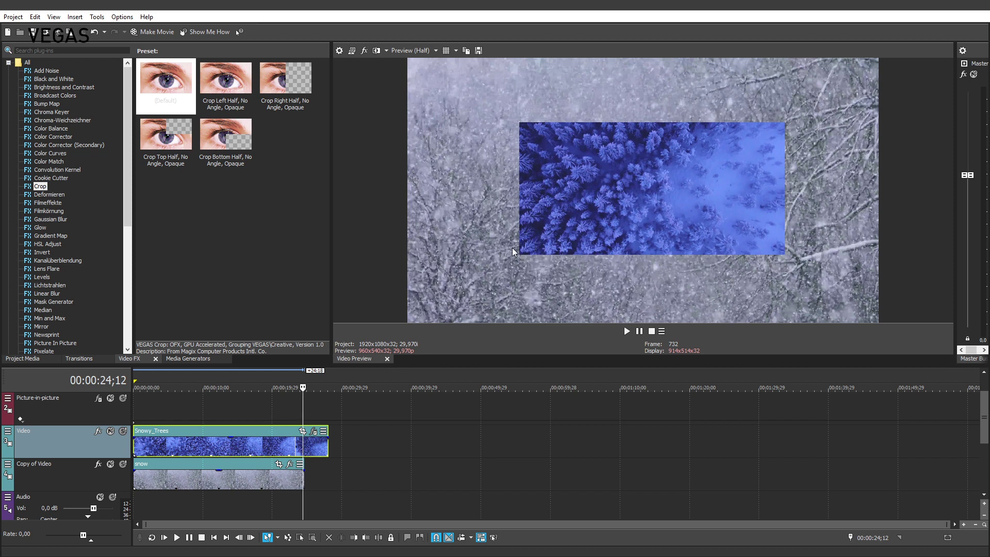
{"action": "left_click", "coordinate": [626, 332]}
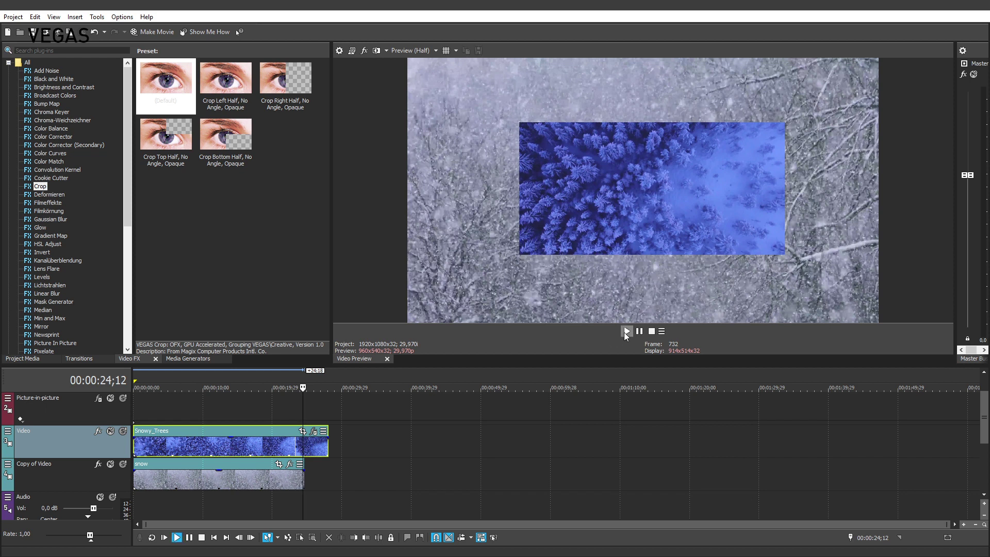
{"action": "key", "text": "space"}
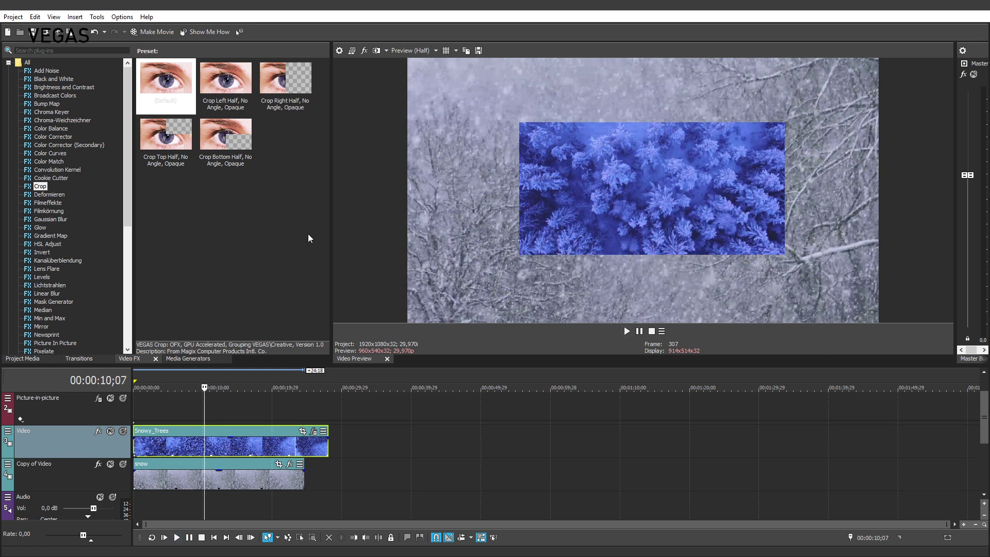
- Reopen the Snowy_Trees crop and nudge its edges to X Crop 0.538, Y Crop 0.543, then play
{"action": "left_click", "coordinate": [314, 432]}
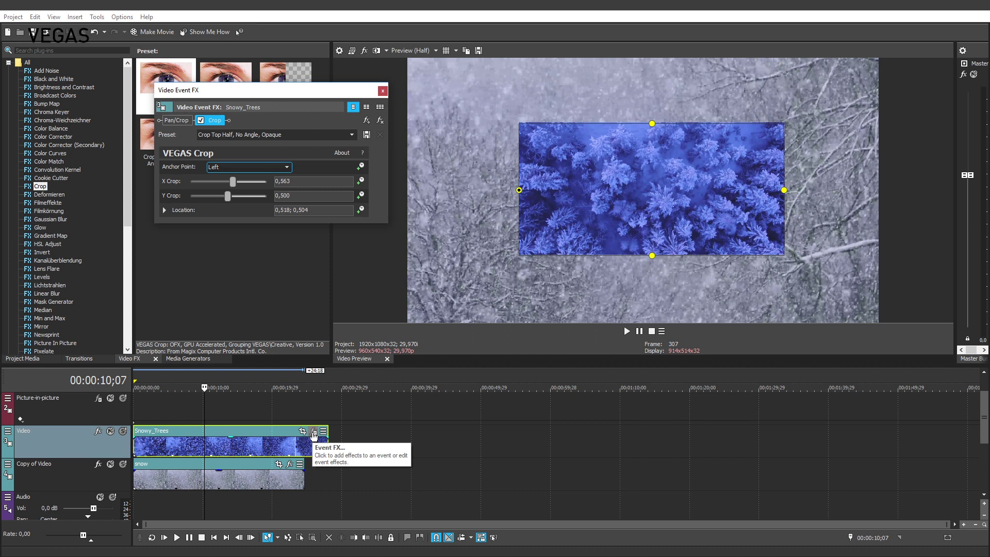
{"action": "mouse_move", "coordinate": [522, 191]}
{"action": "left_mouse_down"}
{"action": "mouse_move", "coordinate": [579, 192]}
{"action": "mouse_move", "coordinate": [526, 191]}
{"action": "left_mouse_up"}
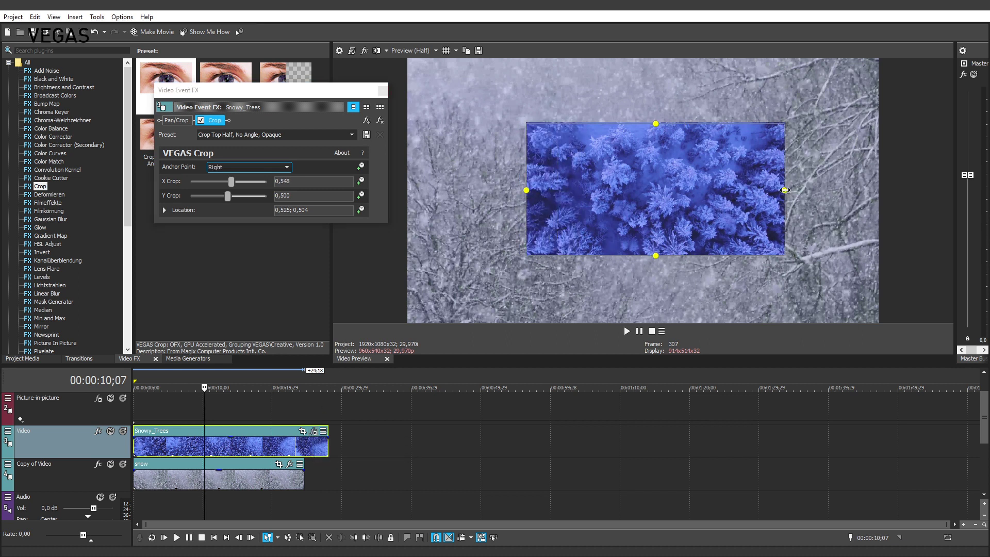
{"action": "mouse_move", "coordinate": [784, 190]}
{"action": "left_mouse_down"}
{"action": "mouse_move", "coordinate": [858, 190]}
{"action": "mouse_move", "coordinate": [779, 190]}
{"action": "left_mouse_up"}
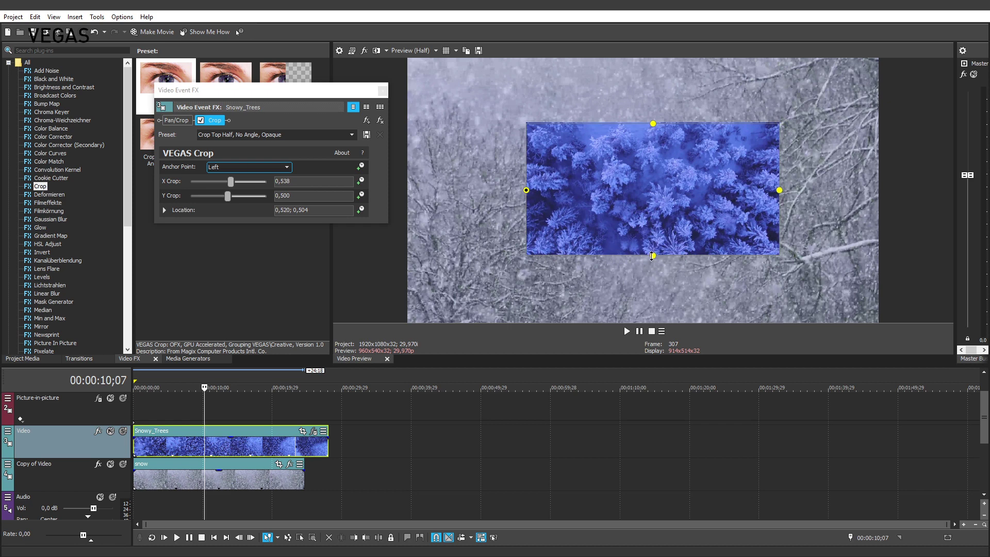
{"action": "mouse_move", "coordinate": [652, 255]}
{"action": "left_mouse_down"}
{"action": "mouse_move", "coordinate": [653, 283]}
{"action": "mouse_move", "coordinate": [653, 266]}
{"action": "left_mouse_up"}
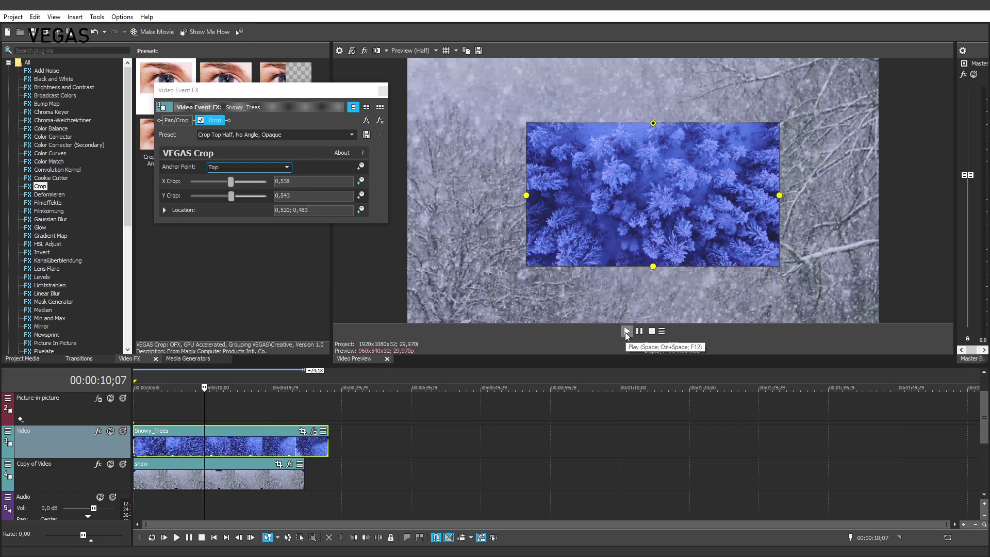
{"action": "left_click", "coordinate": [626, 334]}
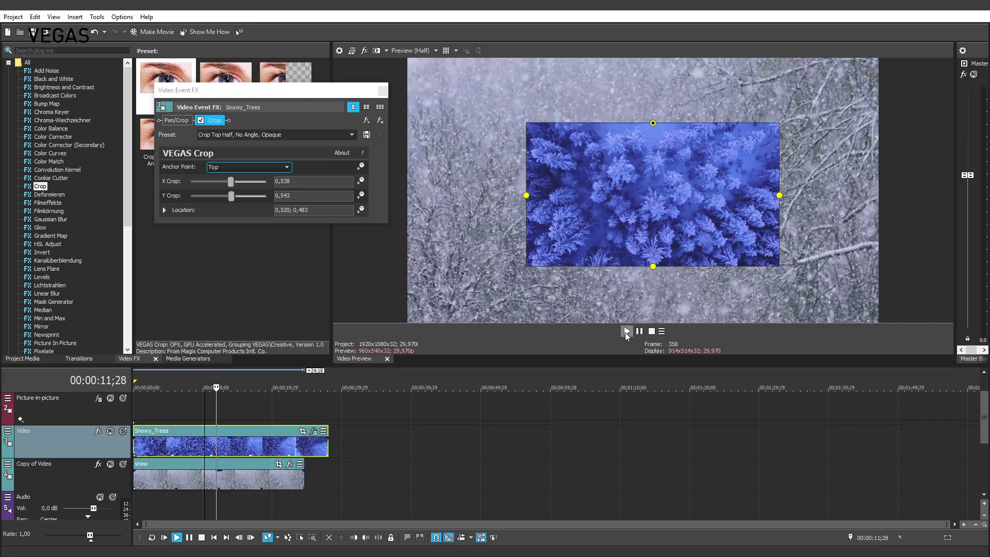